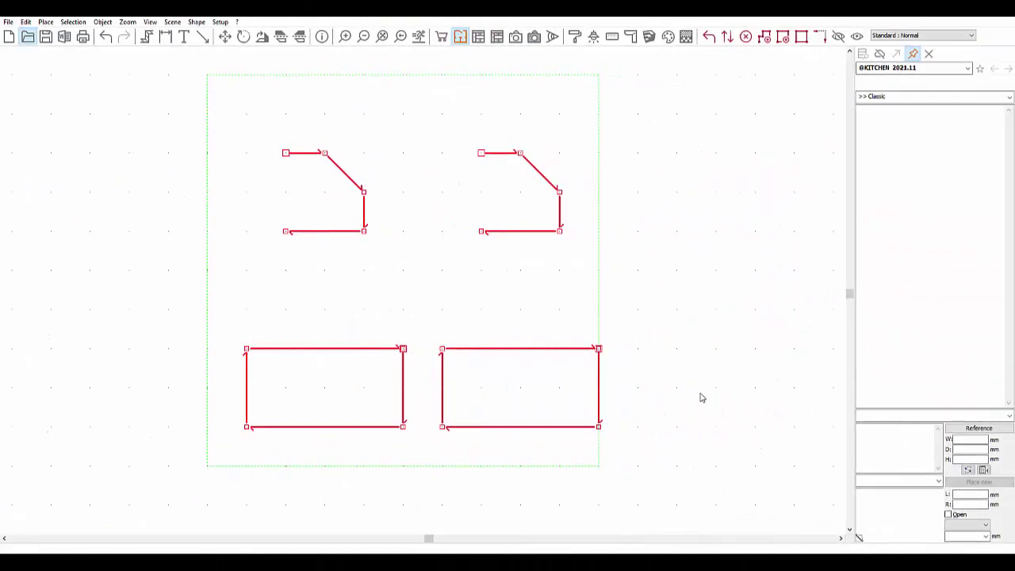
- Set the length of the vertical segment in the upper-left open shape to 300 mm
{"action": "left_click", "coordinate": [286, 231]}
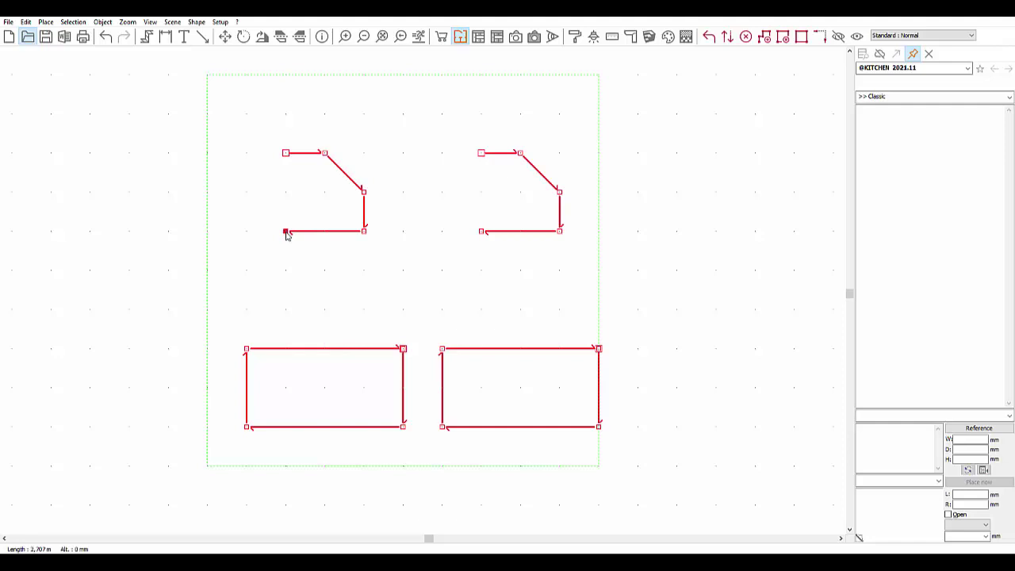
{"action": "left_click", "coordinate": [364, 233]}
{"action": "left_click", "coordinate": [363, 192]}
{"action": "left_click", "coordinate": [364, 232]}
{"action": "left_click", "coordinate": [196, 21]}
{"action": "mouse_move", "coordinate": [254, 229]}
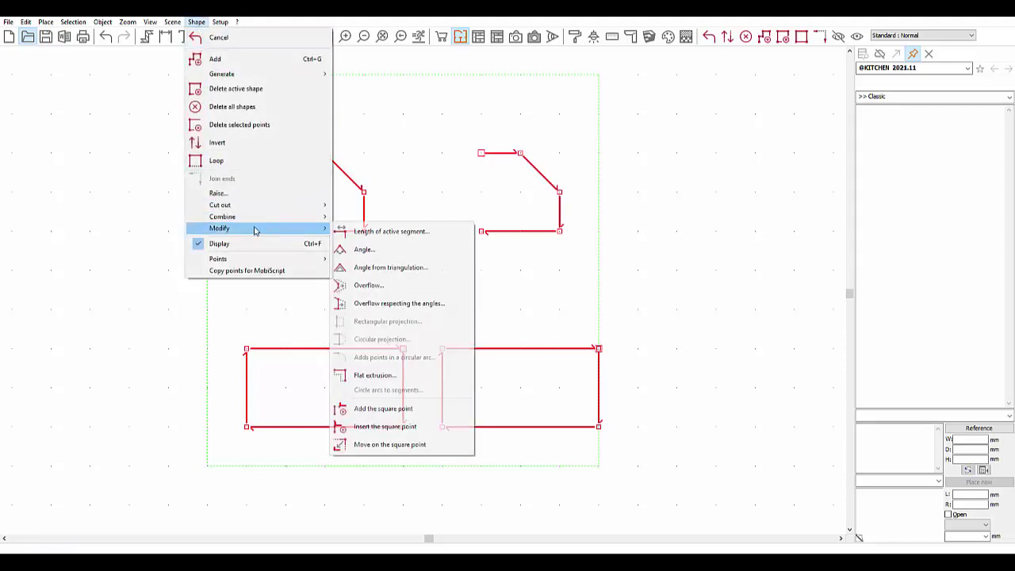
{"action": "left_click", "coordinate": [420, 233]}
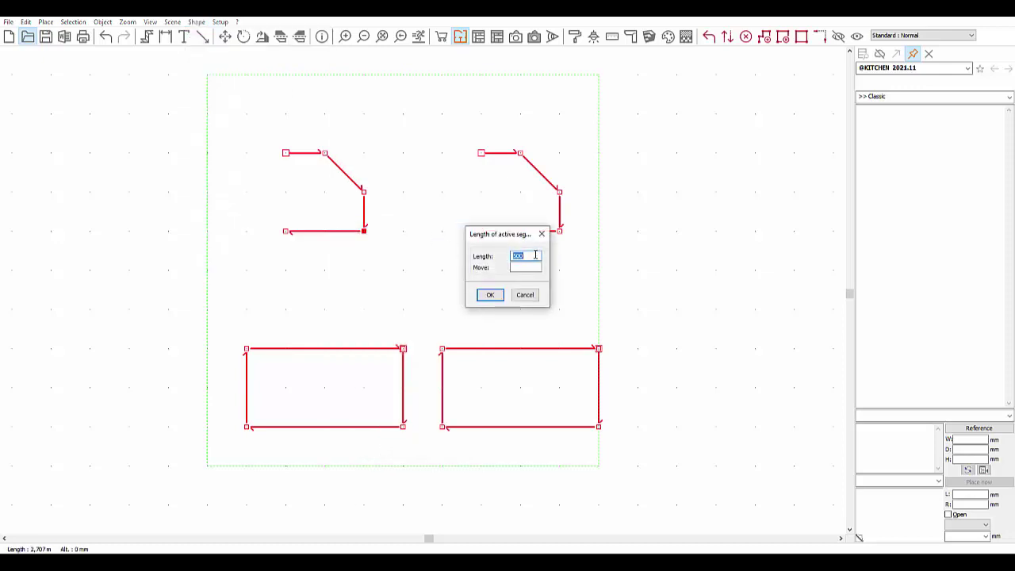
{"action": "type", "text": "300"}
{"action": "double_click", "coordinate": [531, 266]}
{"action": "left_click", "coordinate": [489, 296]}
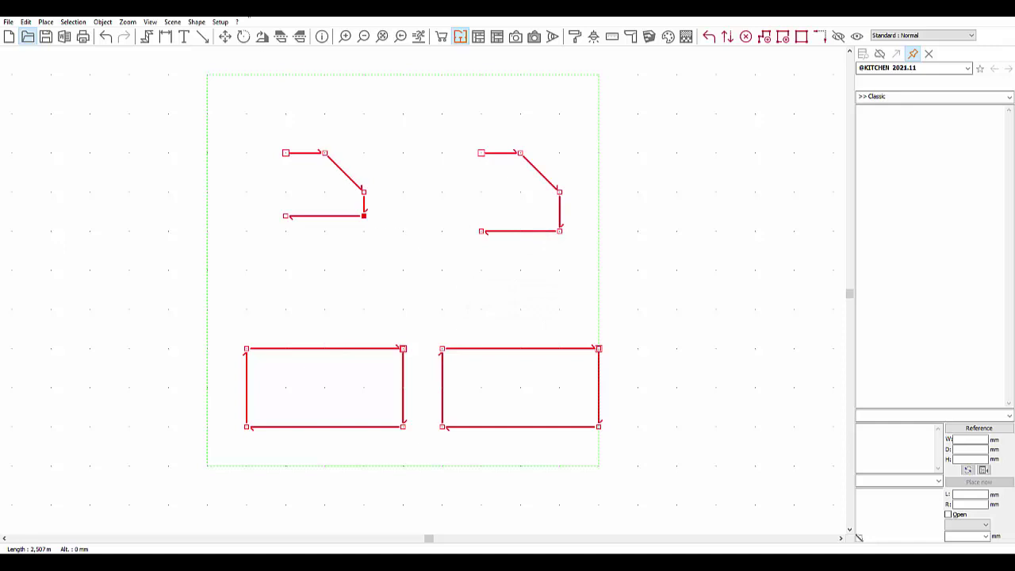
- Undo the last segment length change on the upper-left shape
{"action": "left_click", "coordinate": [196, 21]}
{"action": "left_click", "coordinate": [214, 37]}
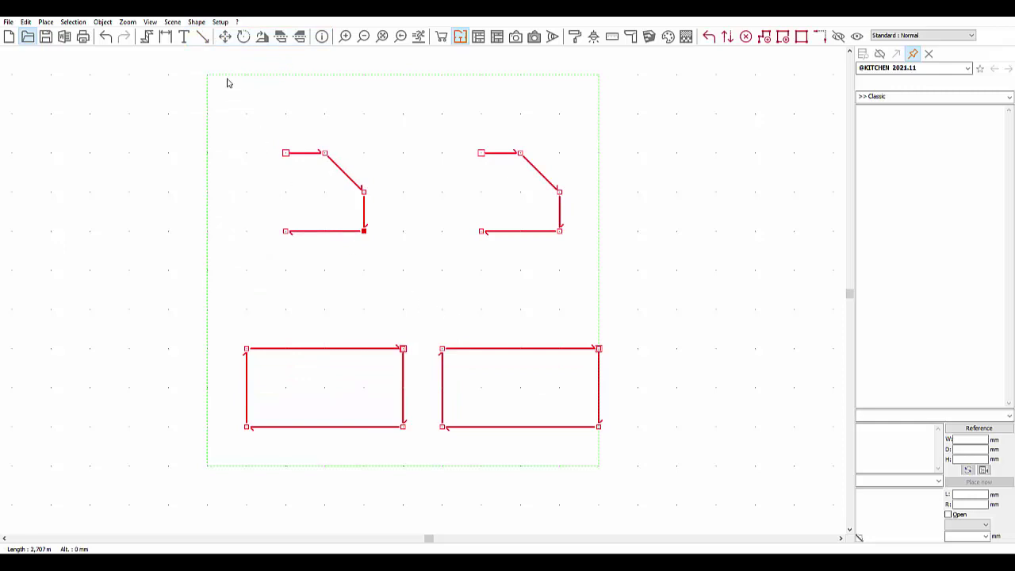
{"action": "left_click", "coordinate": [196, 22]}
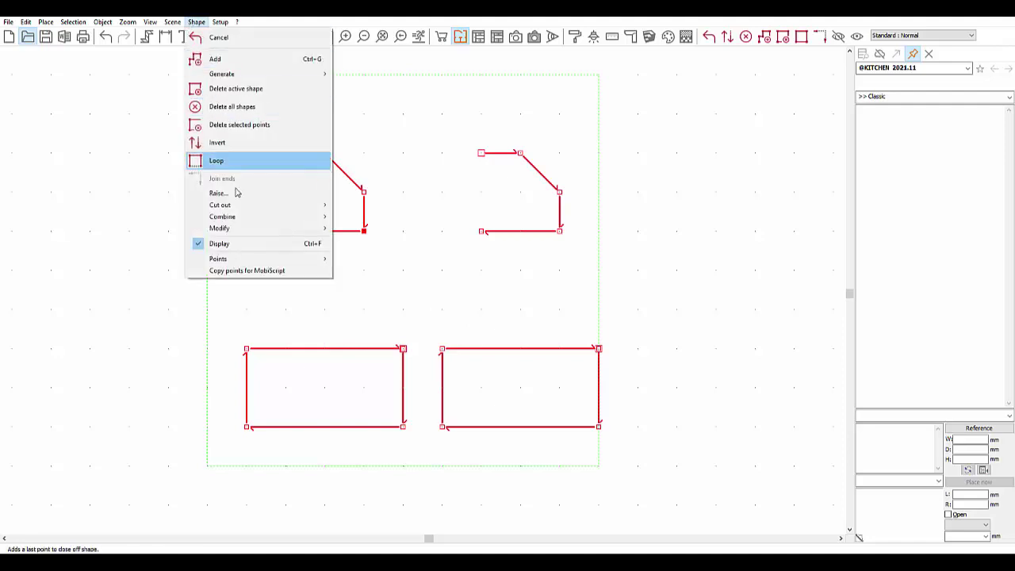
{"action": "mouse_move", "coordinate": [242, 230]}
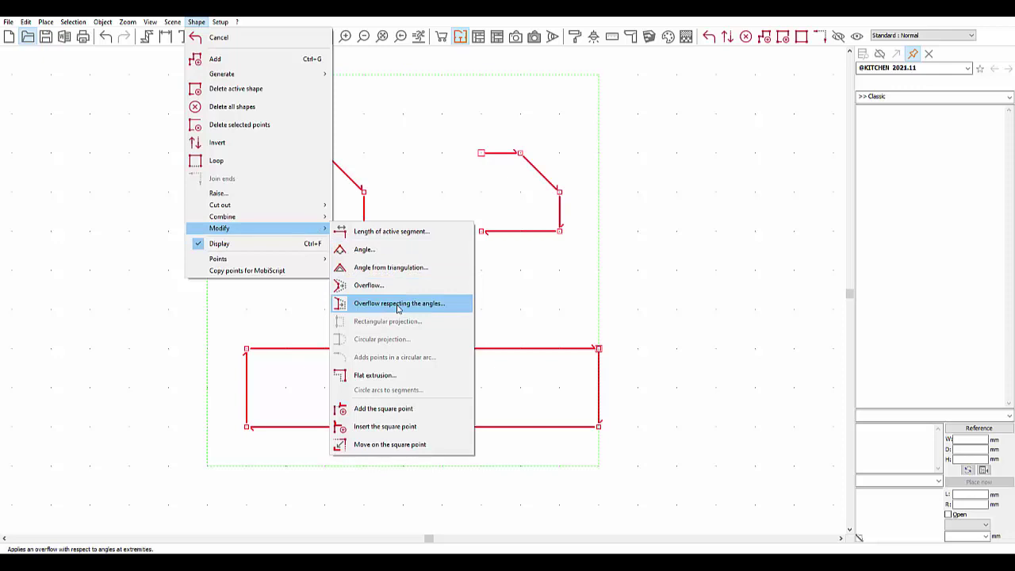
{"action": "left_click", "coordinate": [373, 284]}
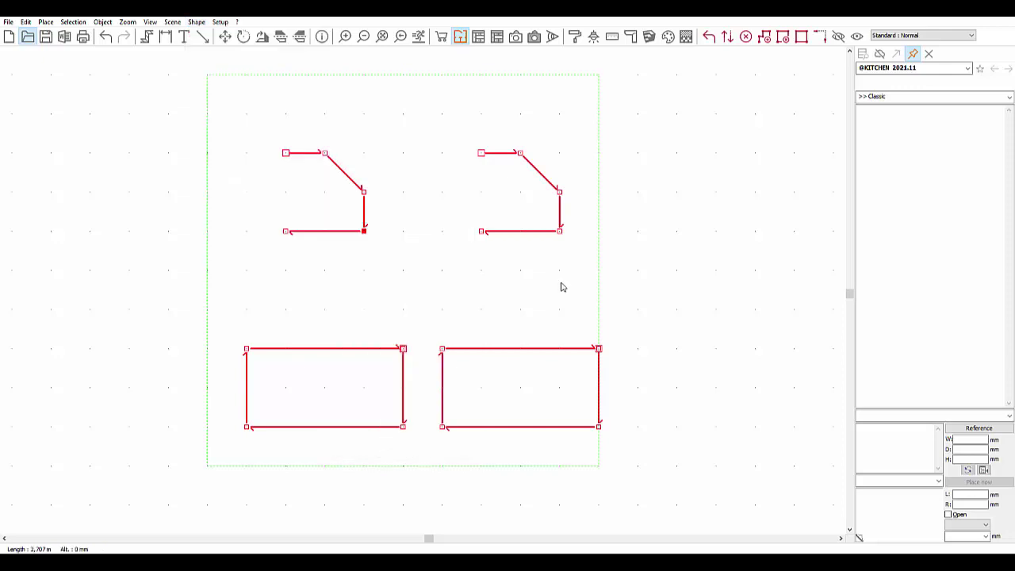
- Apply a 500 mm overflow to the two end points of the vertical segment in the upper-left open shape
{"action": "left_click", "coordinate": [364, 192]}
{"action": "left_click_drag", "start_coordinate": [344, 171], "coordinate": [391, 260]}
{"action": "left_click", "coordinate": [200, 23]}
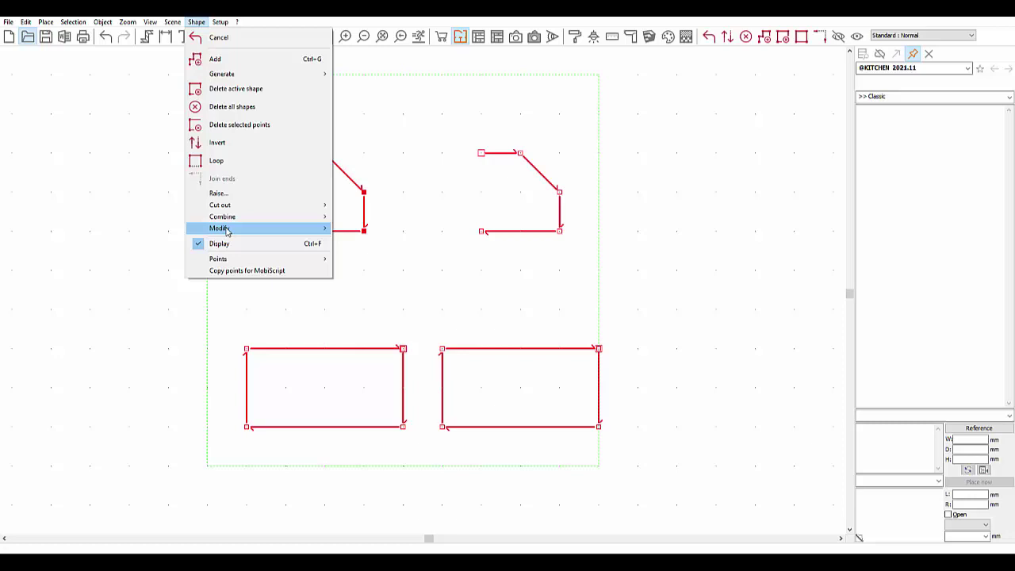
{"action": "mouse_move", "coordinate": [224, 228]}
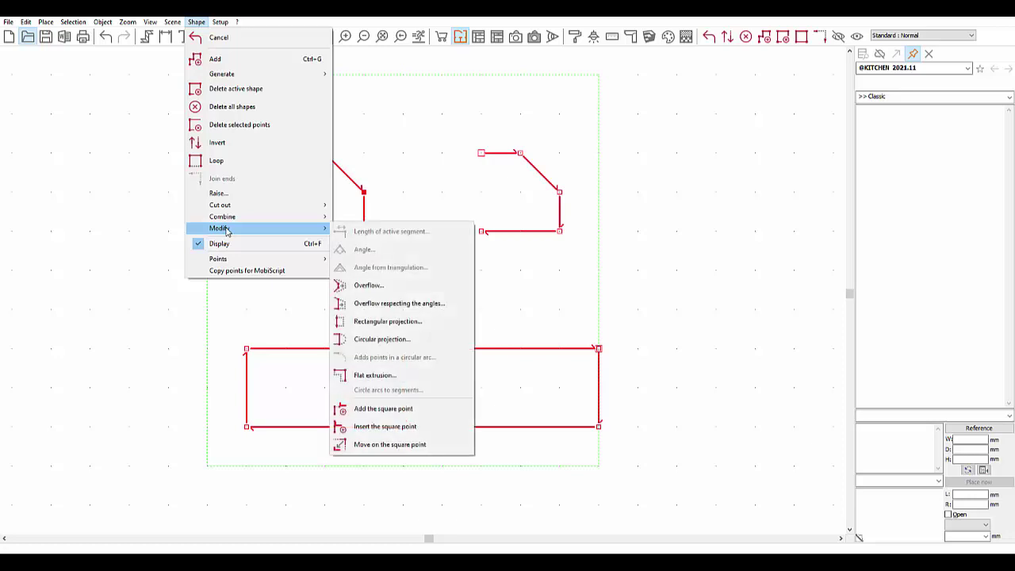
{"action": "left_click", "coordinate": [390, 289]}
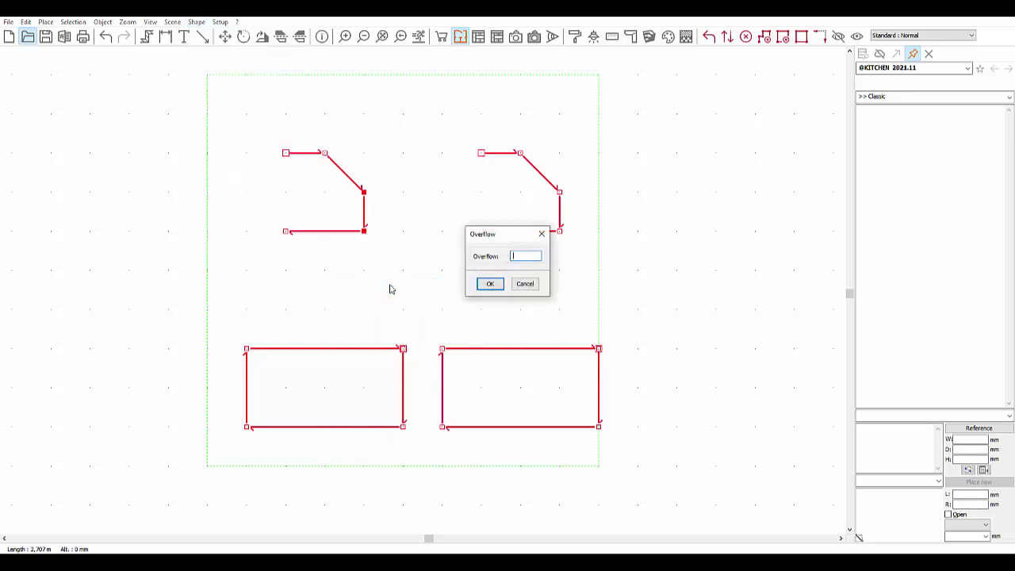
{"action": "type", "text": "500"}
{"action": "key", "text": "Return"}
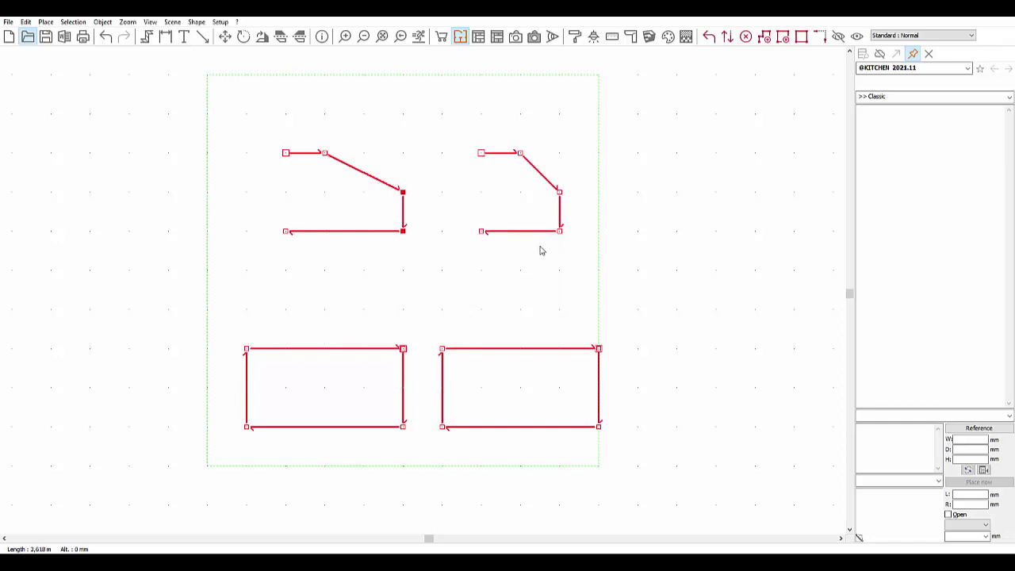
- Apply a 500 mm overflow respecting the angles to the vertical segment of the upper-right open shape
{"action": "left_click", "coordinate": [560, 198]}
{"action": "left_click", "coordinate": [196, 21]}
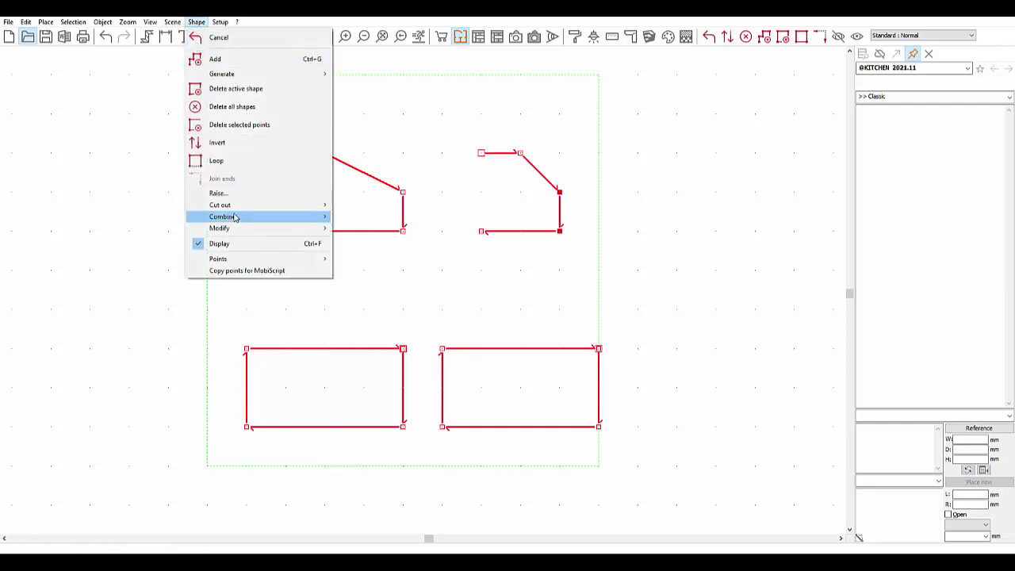
{"action": "mouse_move", "coordinate": [238, 229]}
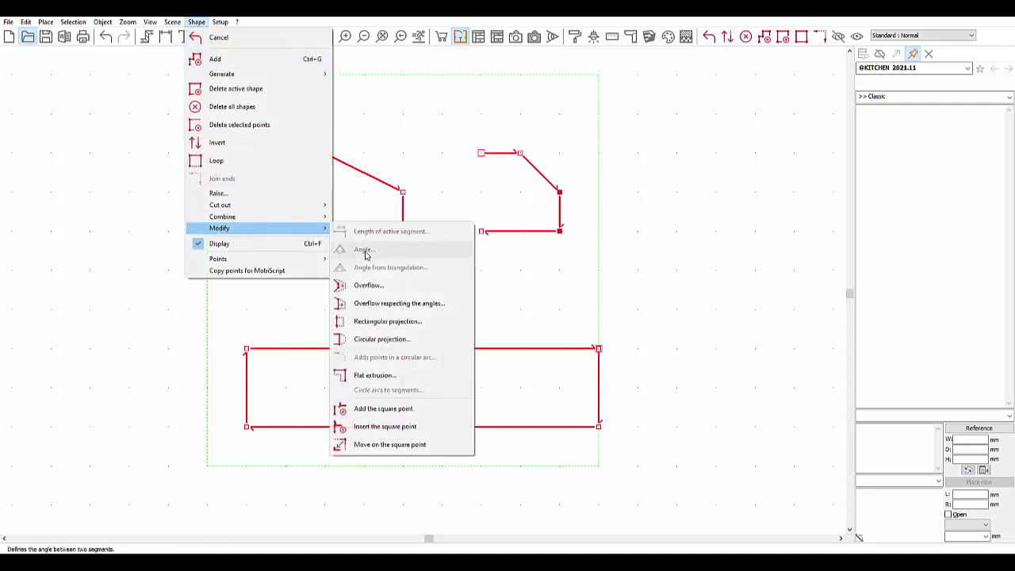
{"action": "left_click", "coordinate": [388, 307]}
{"action": "type", "text": "500"}
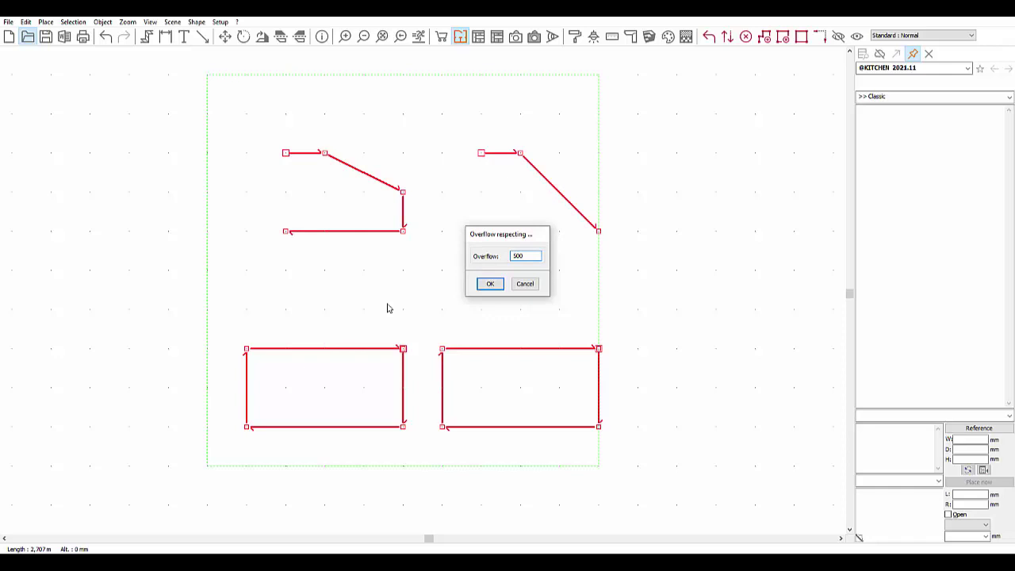
{"action": "key", "text": "Return"}
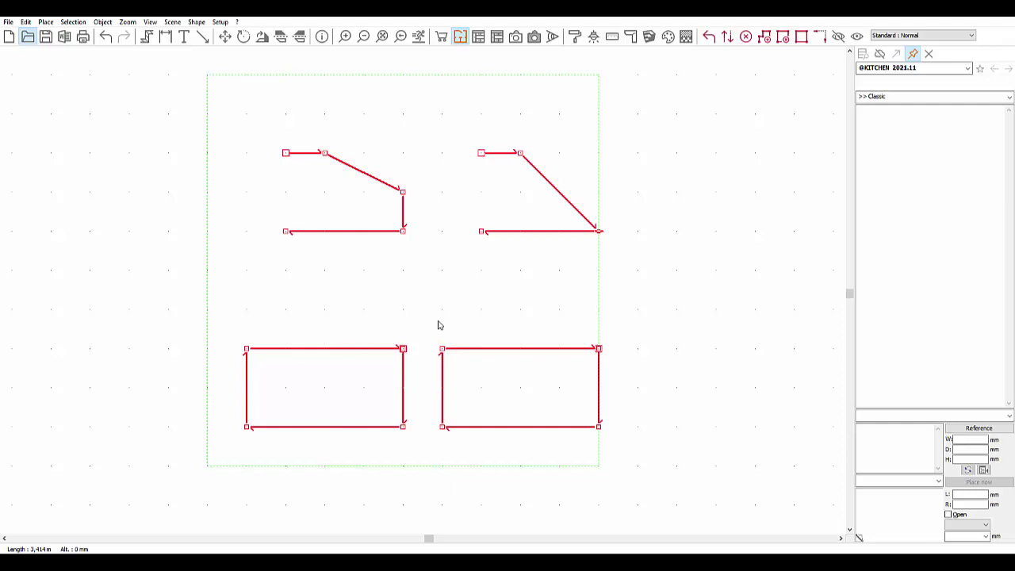
- Add a 400 mm rectangular projection to the bottom side of the lower-left rectangle
{"action": "left_click", "coordinate": [246, 428]}
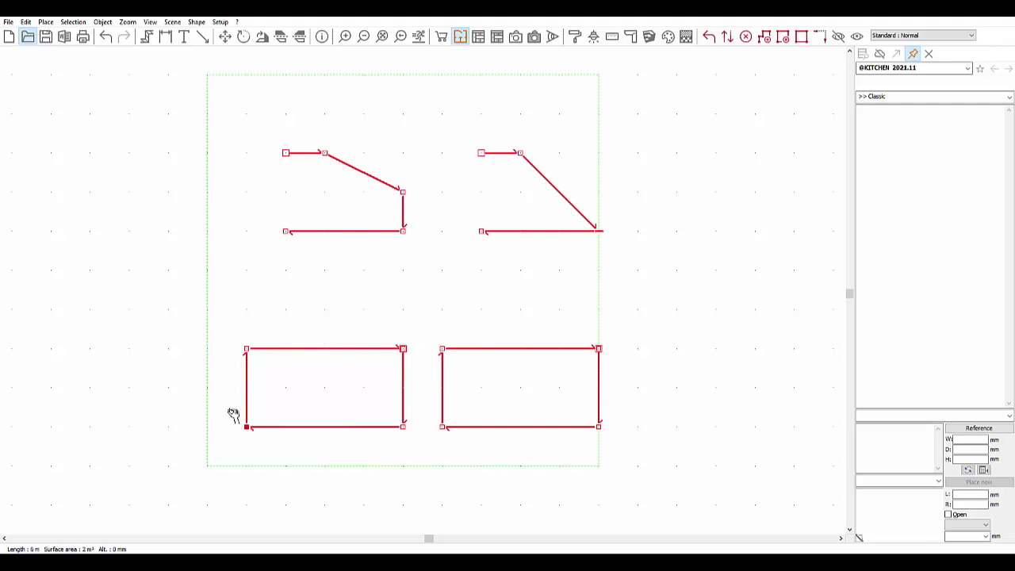
{"action": "left_click_drag", "start_coordinate": [225, 410], "coordinate": [420, 453]}
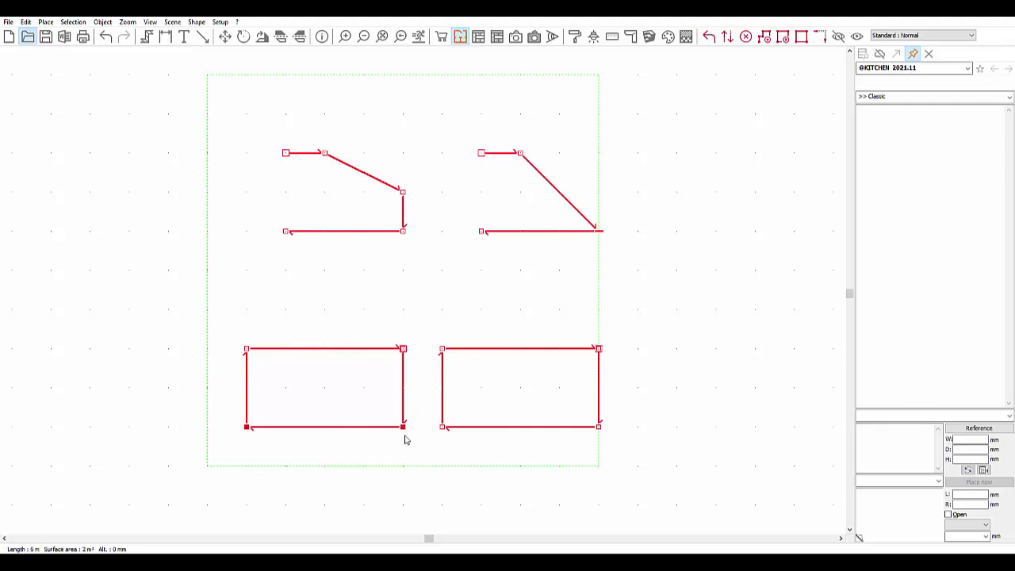
{"action": "left_click", "coordinate": [197, 22]}
{"action": "mouse_move", "coordinate": [247, 230]}
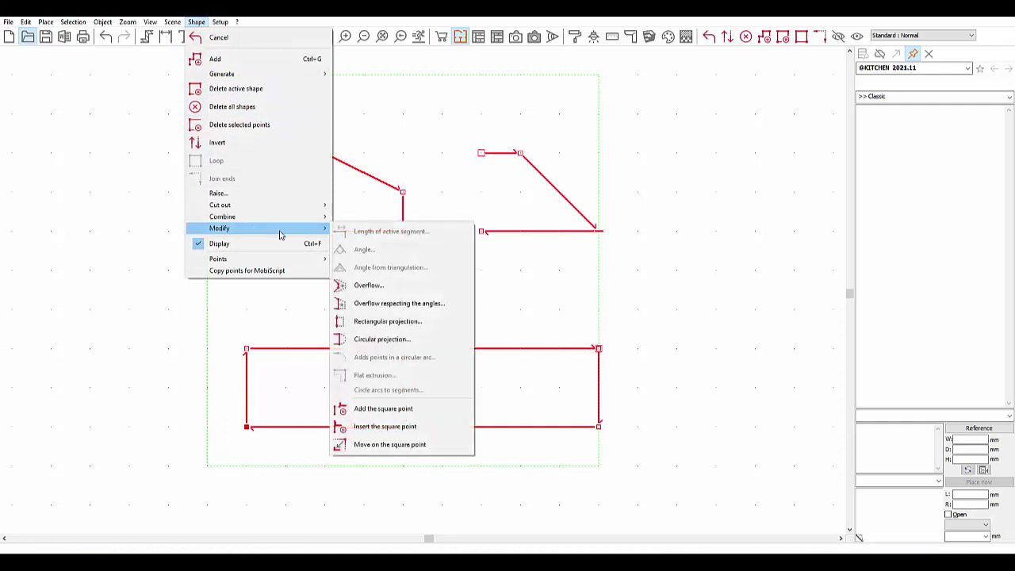
{"action": "left_click", "coordinate": [388, 322]}
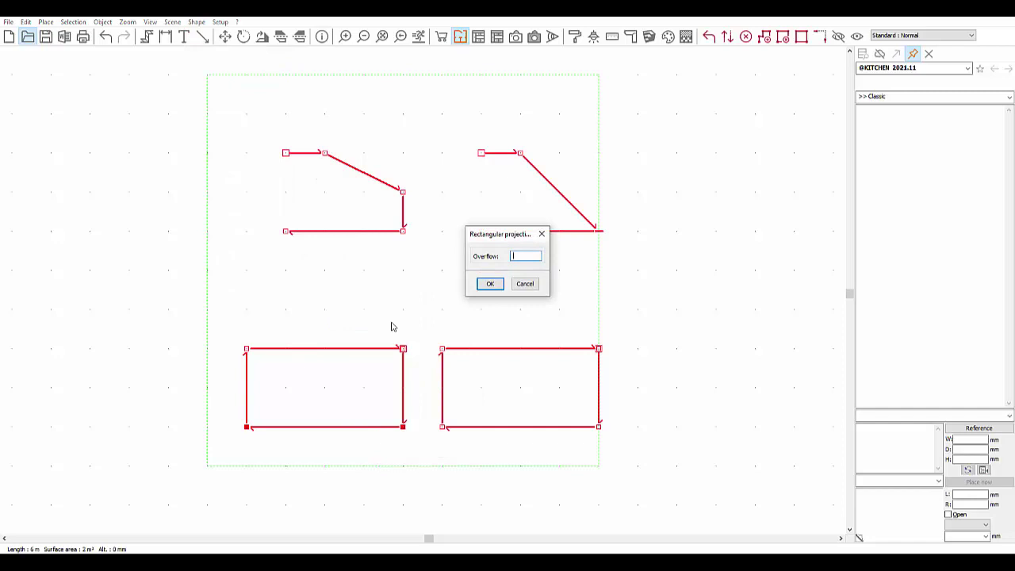
{"action": "type", "text": "400"}
{"action": "key", "text": "Return"}
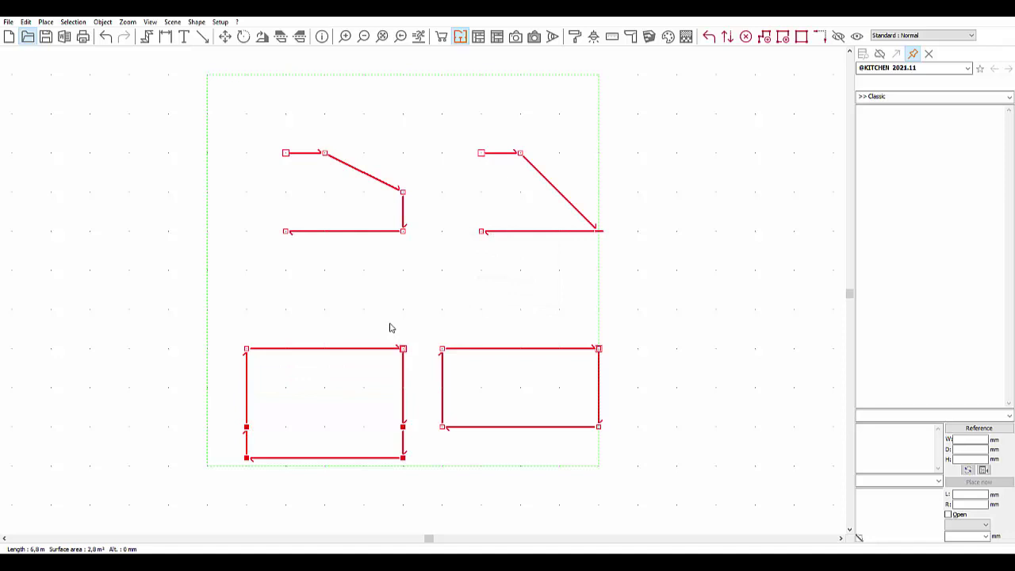
- Add a circular projection with a depth of 400 mm to the bottom side of the lower-right rectangle
{"action": "left_click", "coordinate": [443, 428]}
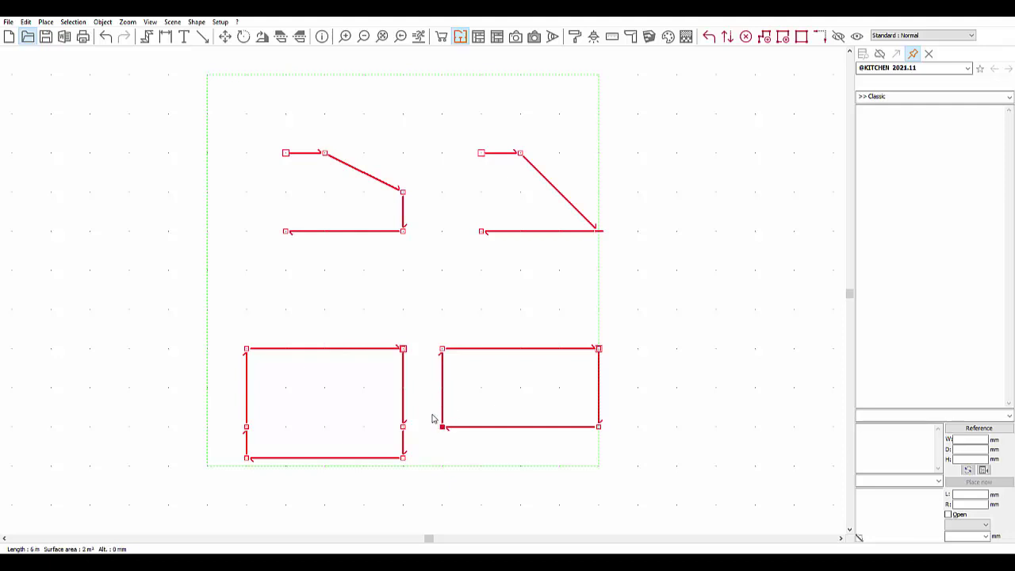
{"action": "left_click_drag", "start_coordinate": [433, 413], "coordinate": [636, 464]}
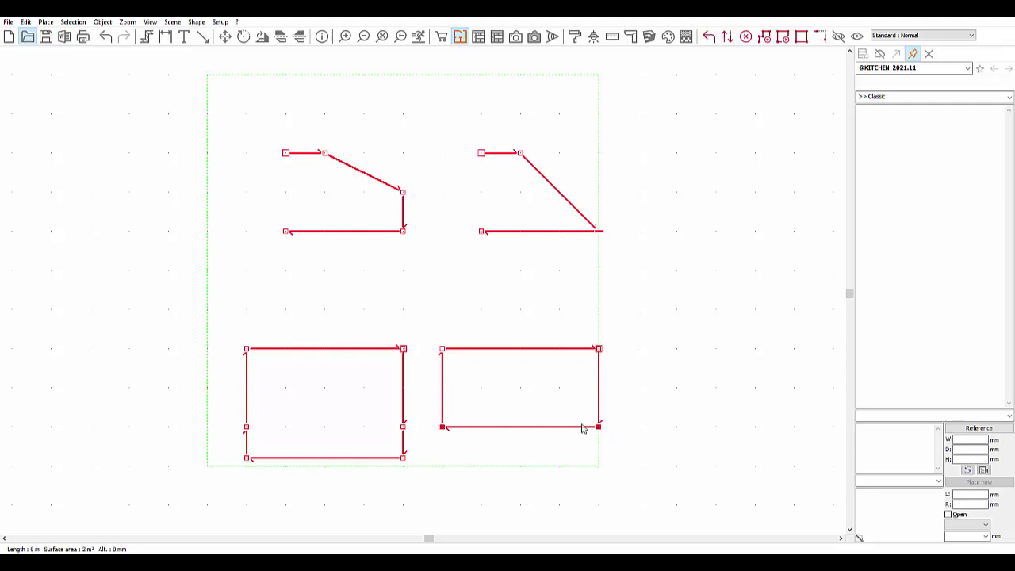
{"action": "left_click", "coordinate": [198, 22]}
{"action": "mouse_move", "coordinate": [286, 233]}
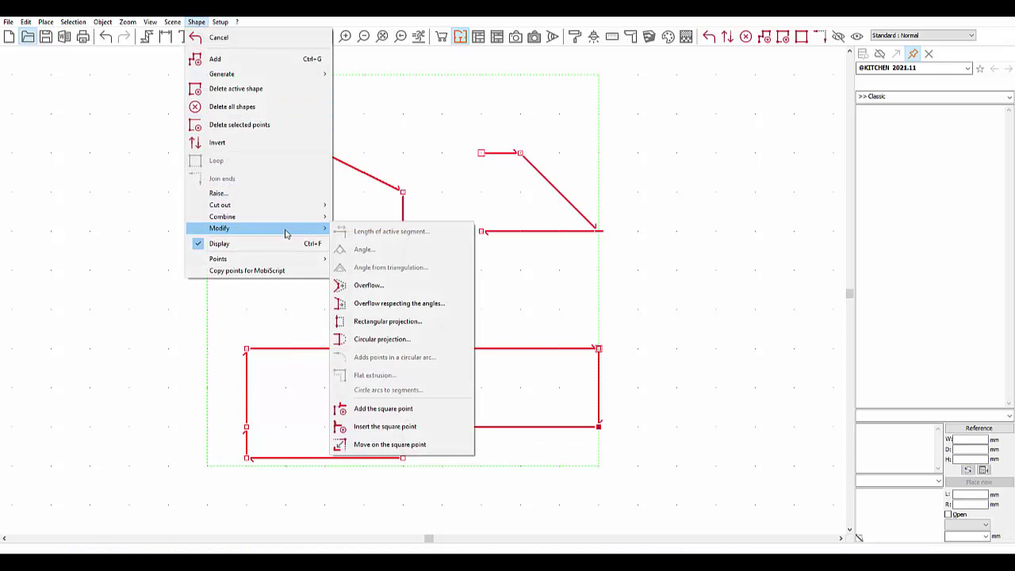
{"action": "left_click", "coordinate": [380, 339]}
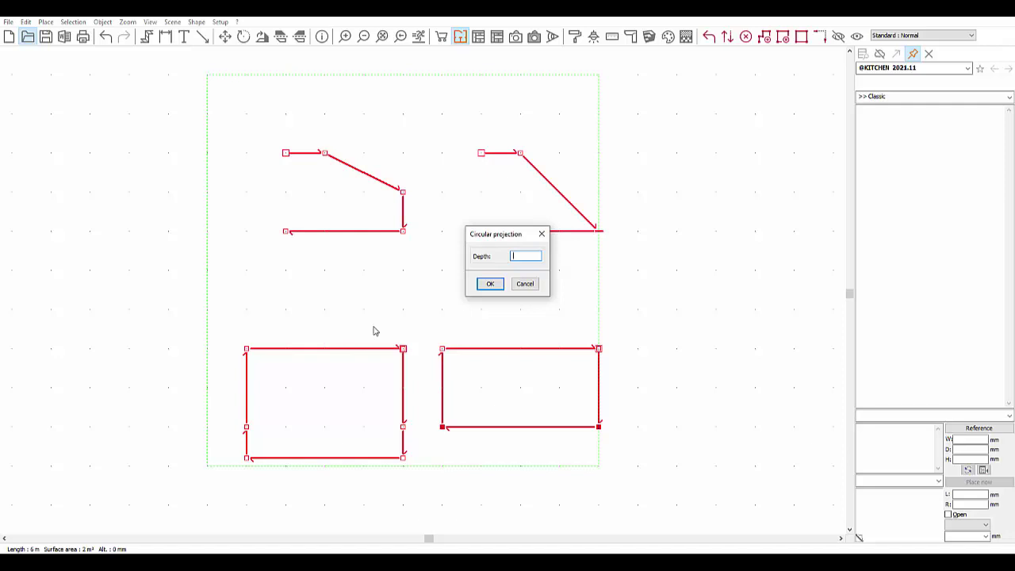
{"action": "type", "text": "400"}
{"action": "key", "text": "Return"}
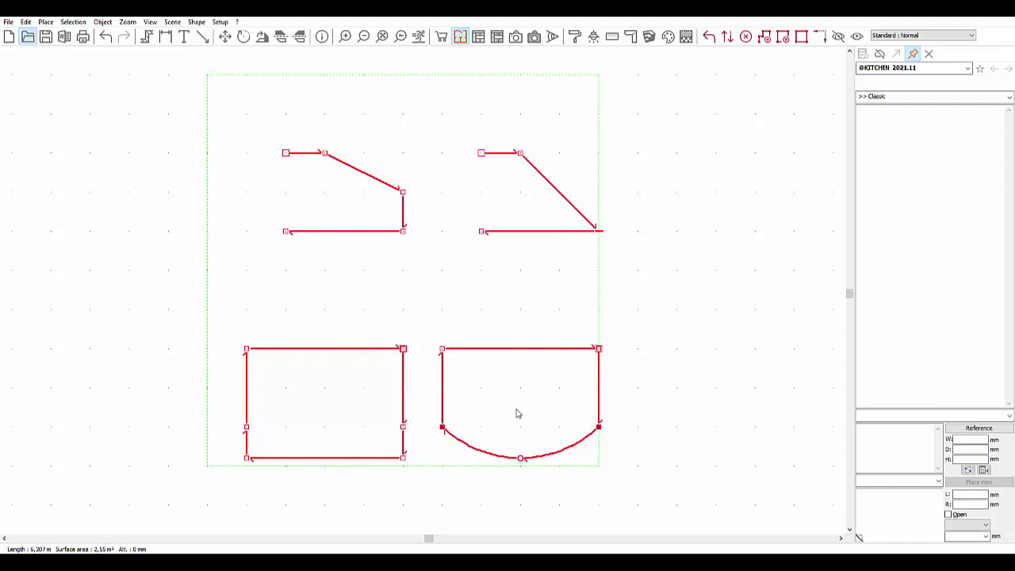
- Measure the depth of the arc on the lower-right shape, from the middle of its chord to the arc's lowest point
{"action": "left_click", "coordinate": [612, 38]}
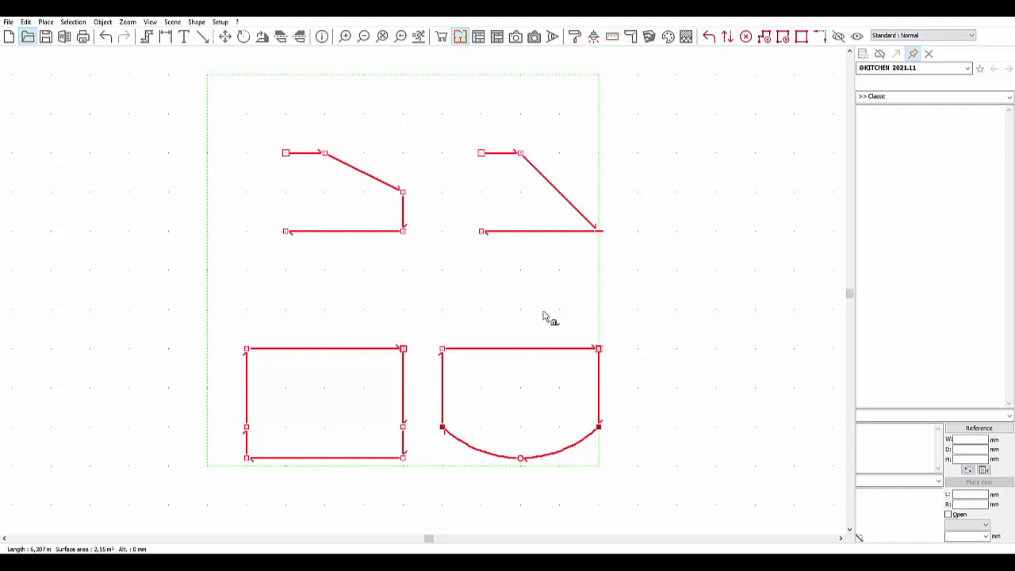
{"action": "left_click", "coordinate": [521, 429]}
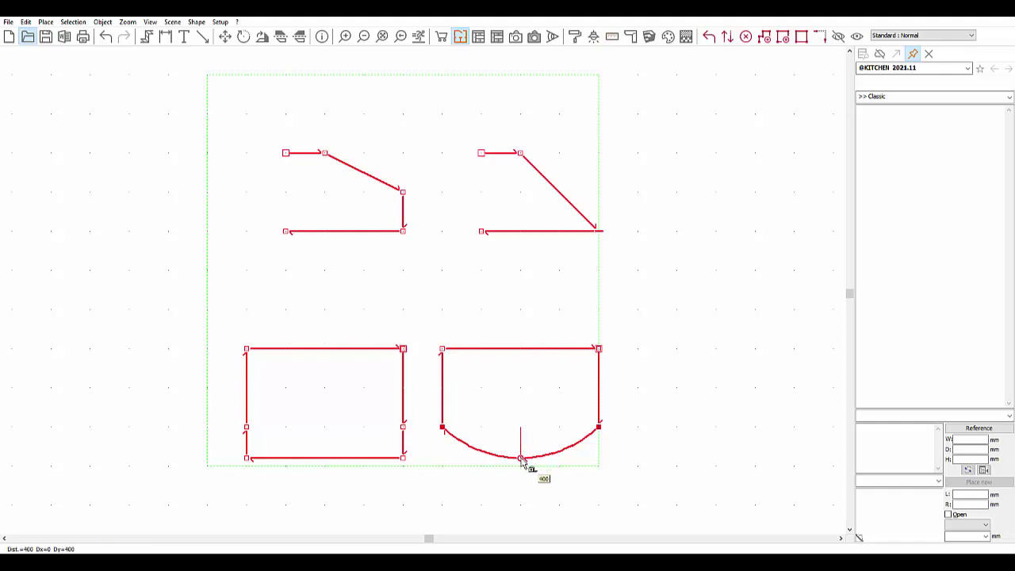
{"action": "left_click", "coordinate": [522, 460]}
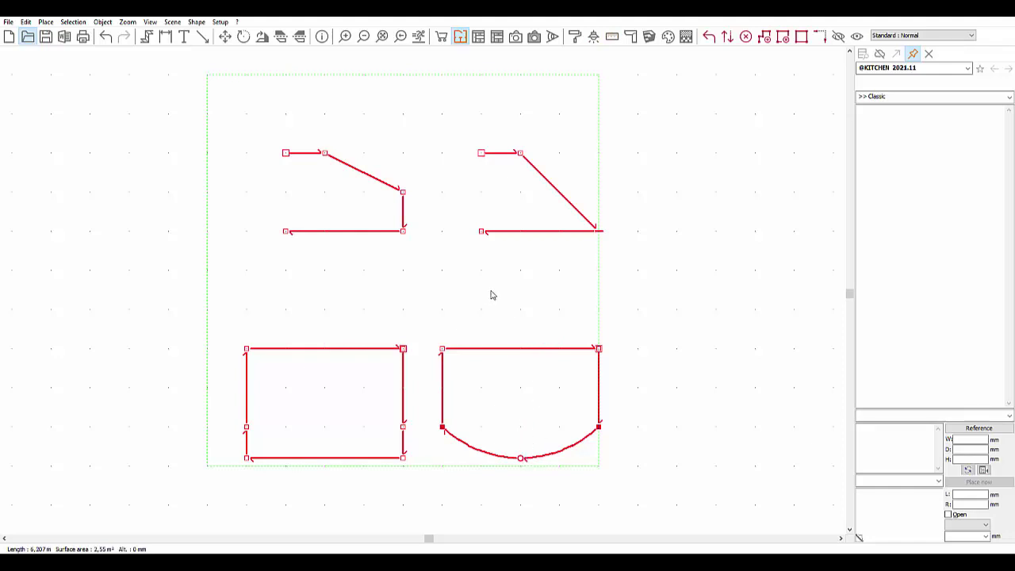